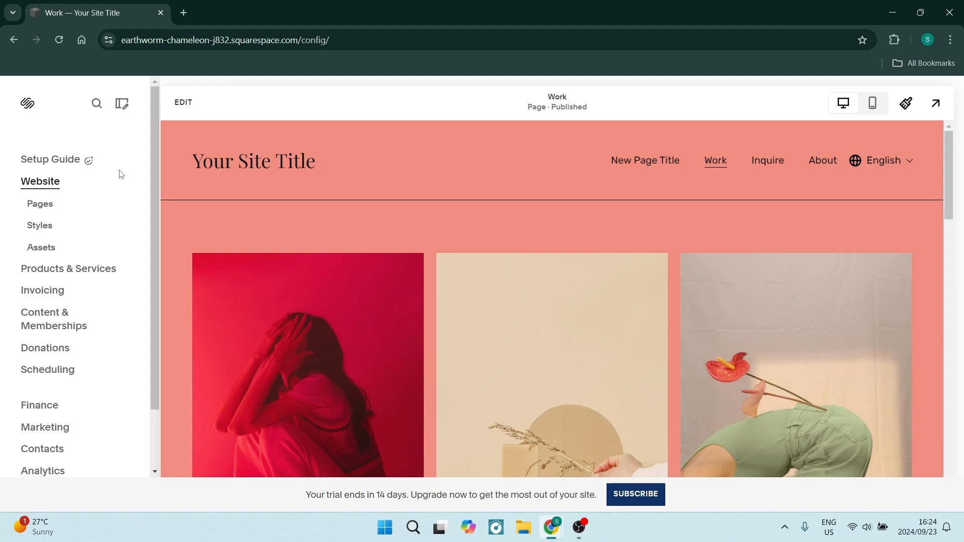
- Look through the image gallery on the published Work page
scroll(490, 289, "down", 9)
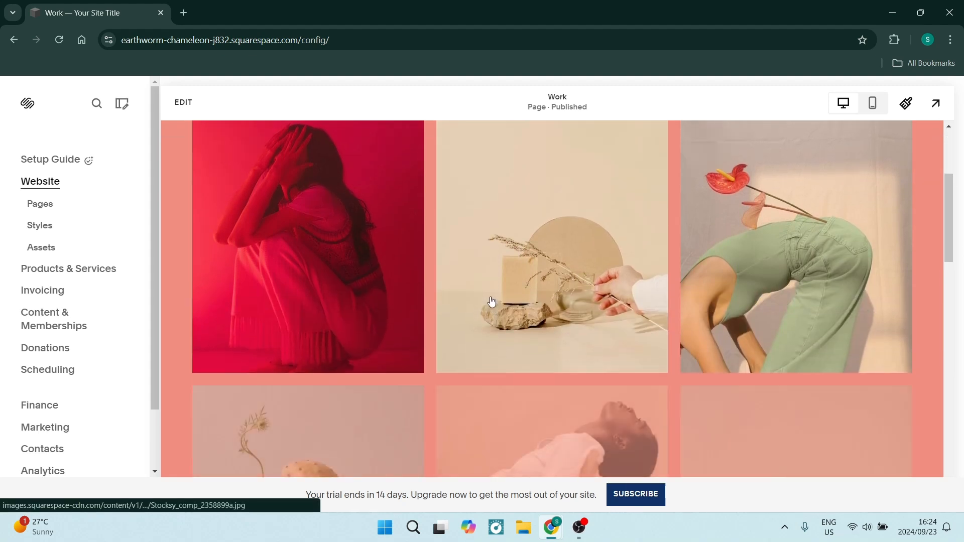
scroll(492, 301, "down", 8)
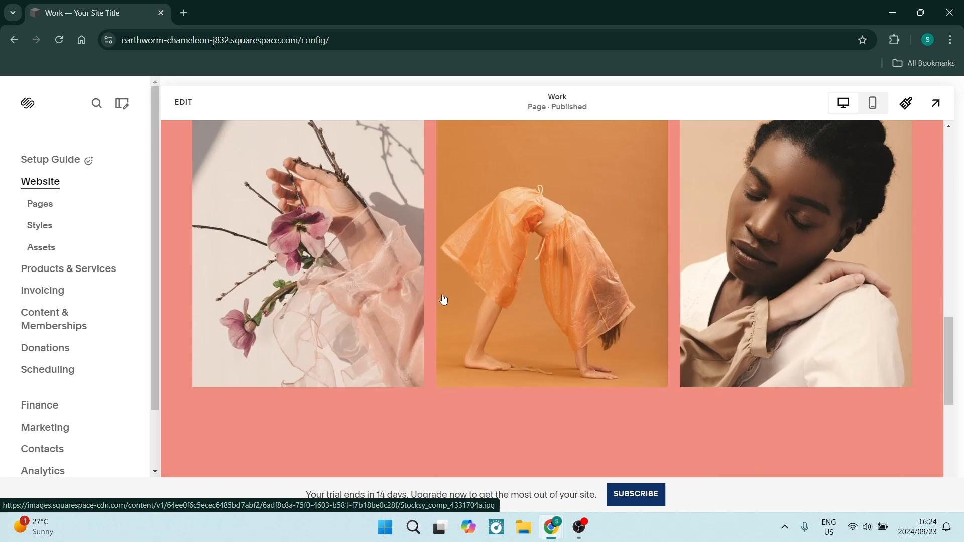
scroll(448, 287, "up", 1)
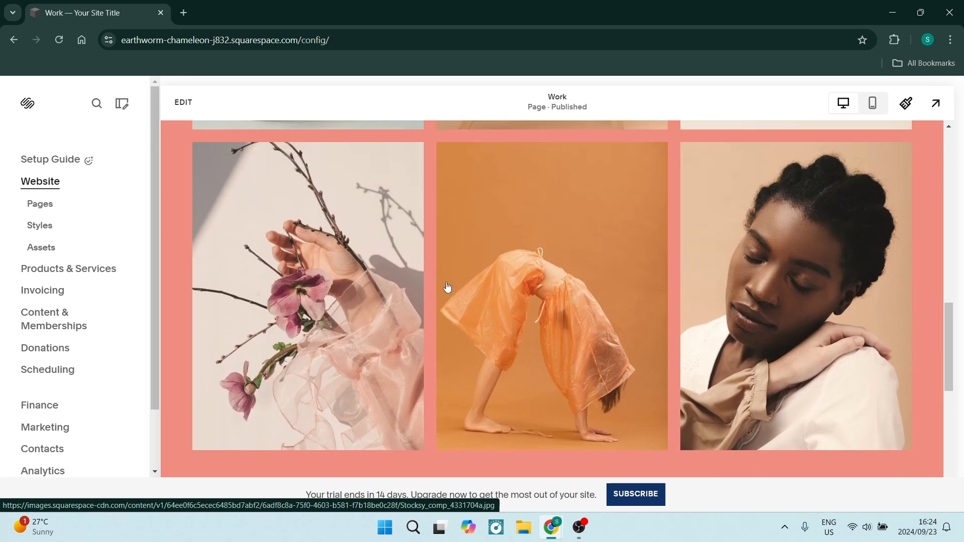
scroll(447, 287, "up", 15)
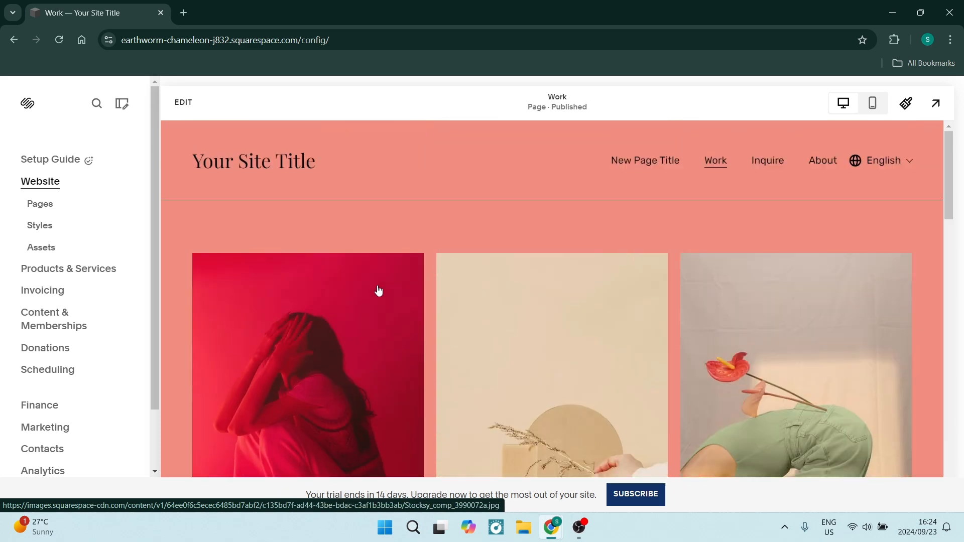
scroll(266, 274, "down", 2)
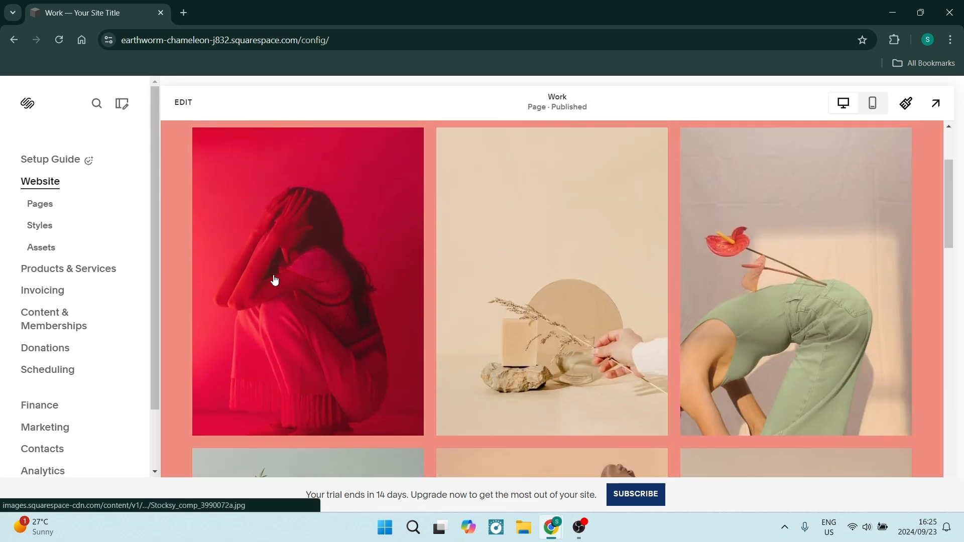
scroll(262, 258, "up", 2)
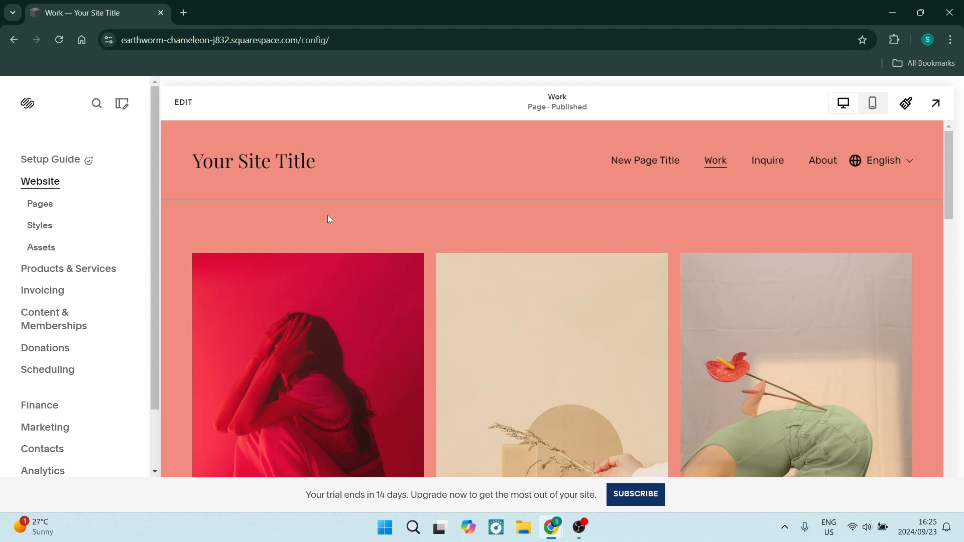
- Put the Work page into edit mode and review the images in the gallery block's content settings
left_click(183, 102)
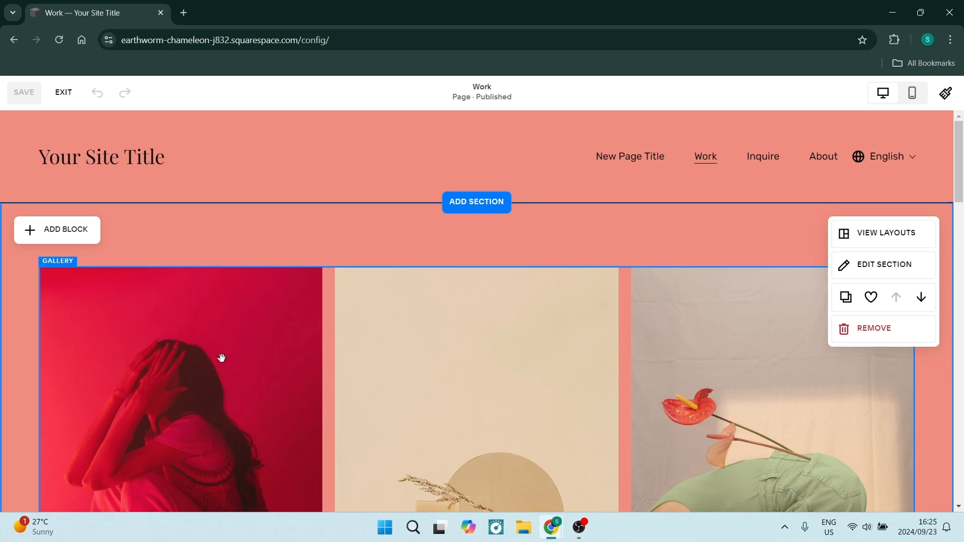
scroll(221, 358, "down", 2)
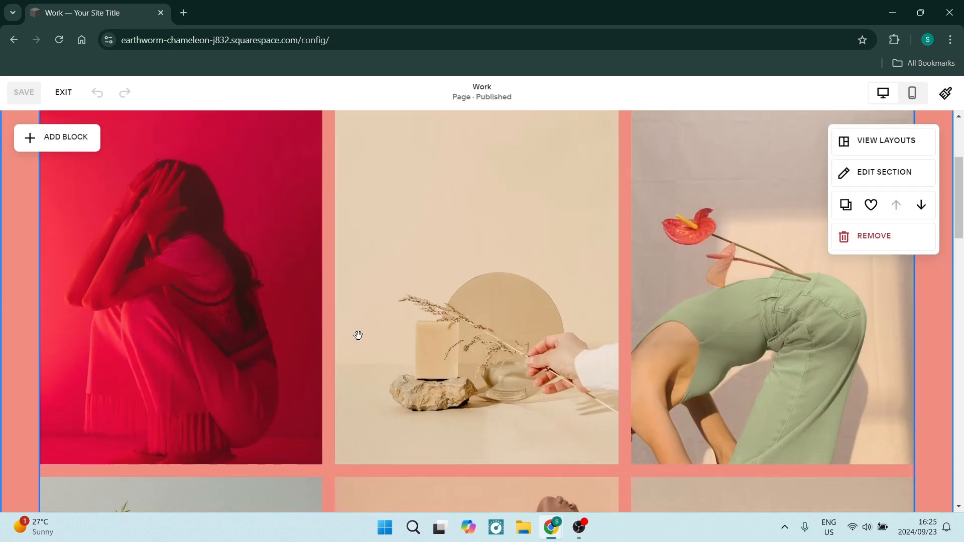
scroll(358, 335, "up", 2)
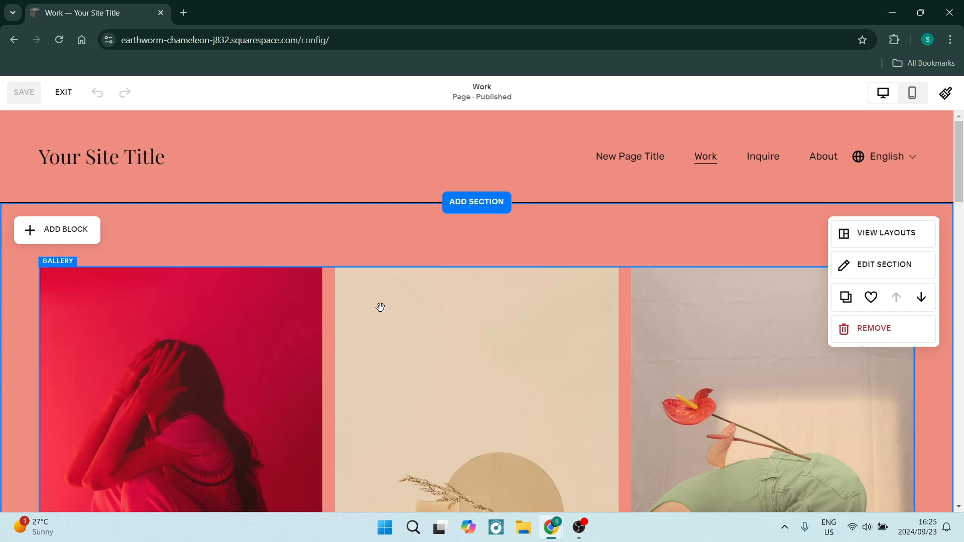
scroll(377, 312, "down", 2)
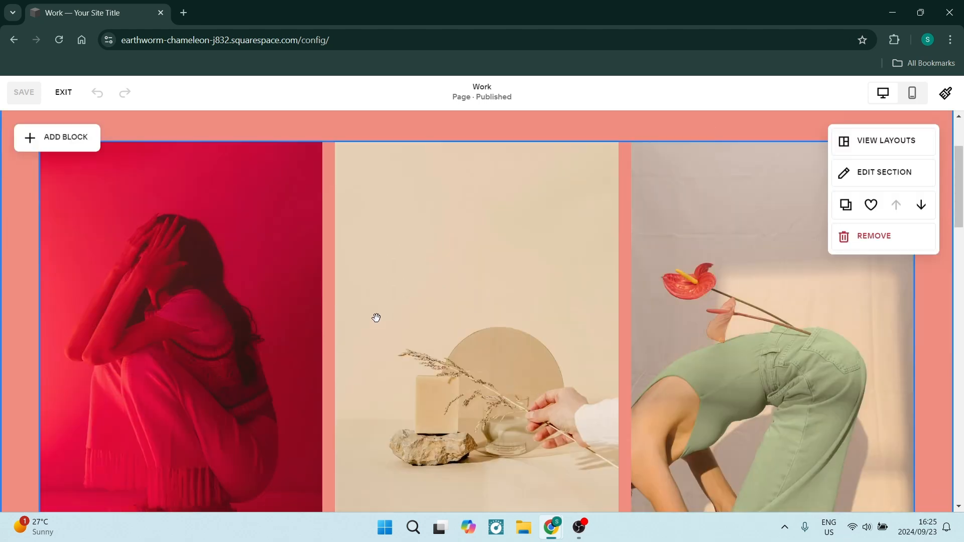
left_click(222, 195)
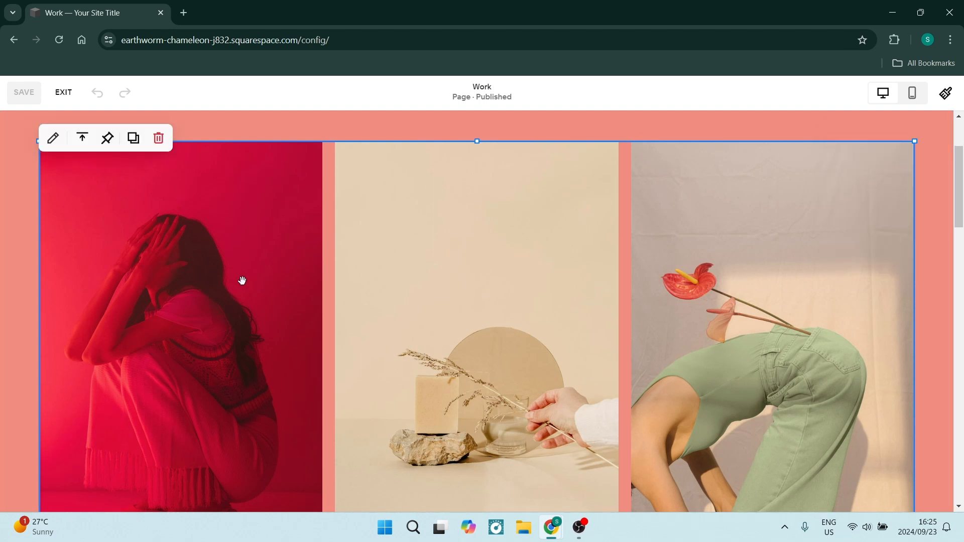
double_click(193, 256)
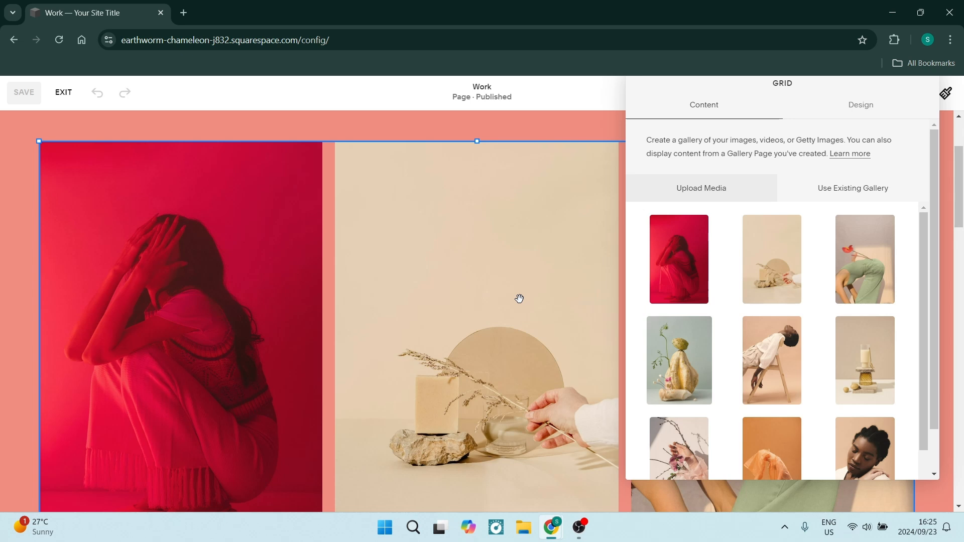
mouse_move(647, 283)
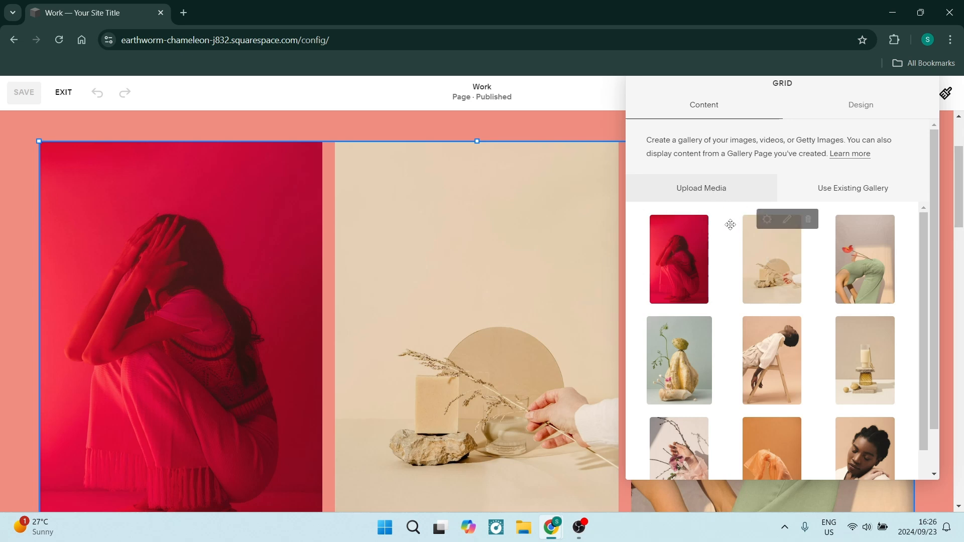
scroll(720, 251, "down", 2)
scroll(768, 372, "up", 2)
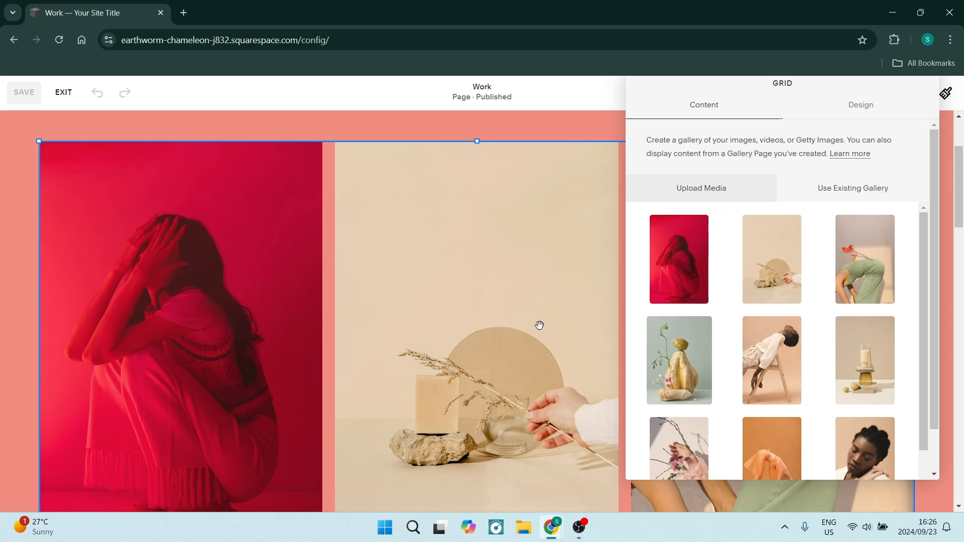
left_click(368, 249)
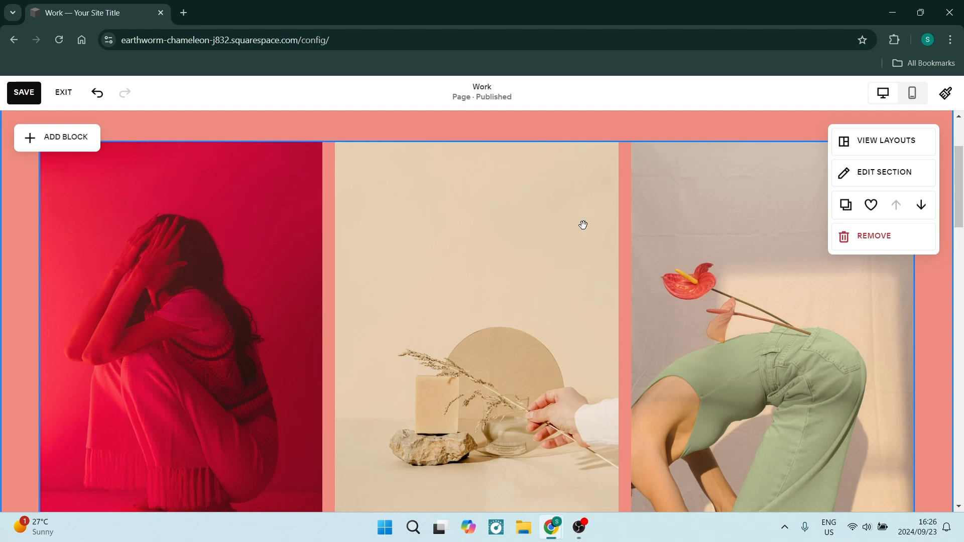
- Add an Image block to the gallery section of the Work page
left_click(471, 198)
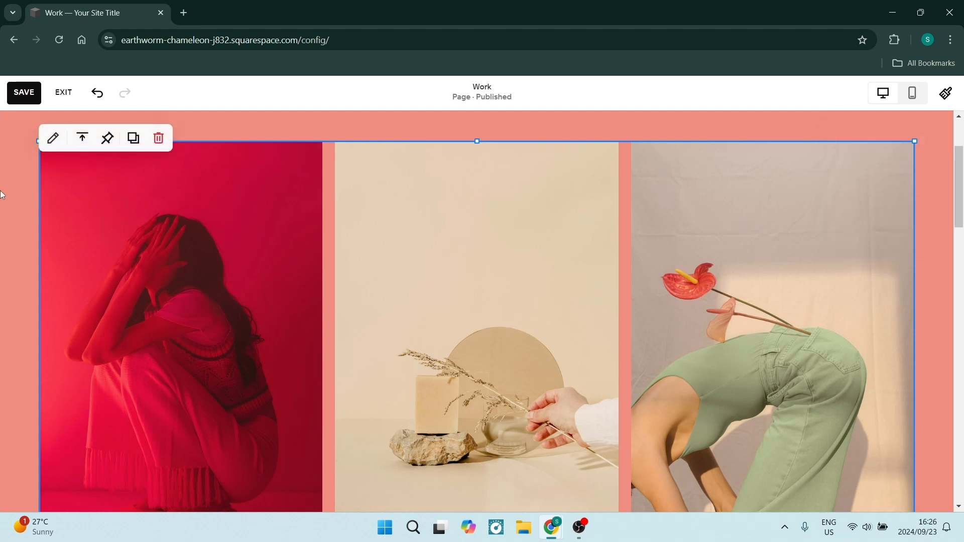
left_click(3, 194)
left_click(35, 138)
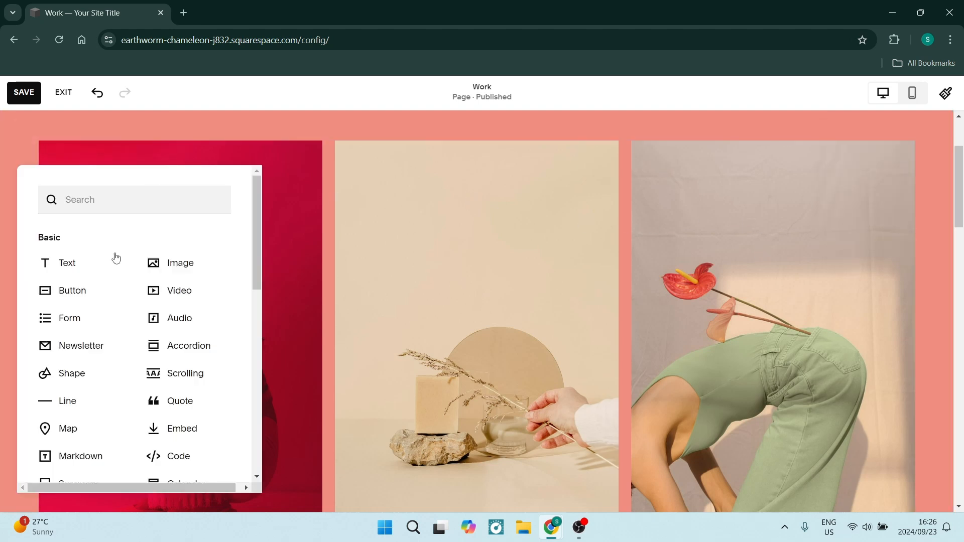
left_click(179, 262)
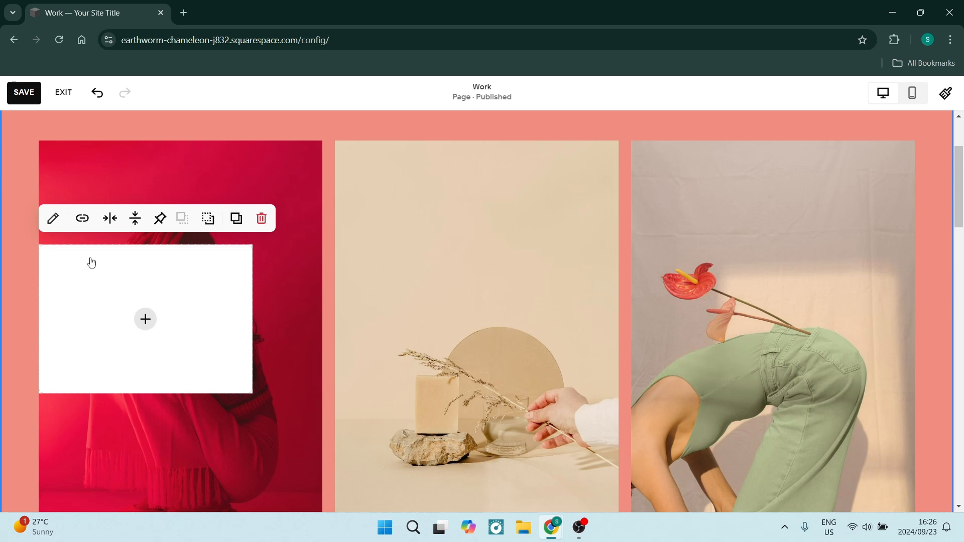
- View the options for adding an image in the empty image block's content settings
left_click(53, 219)
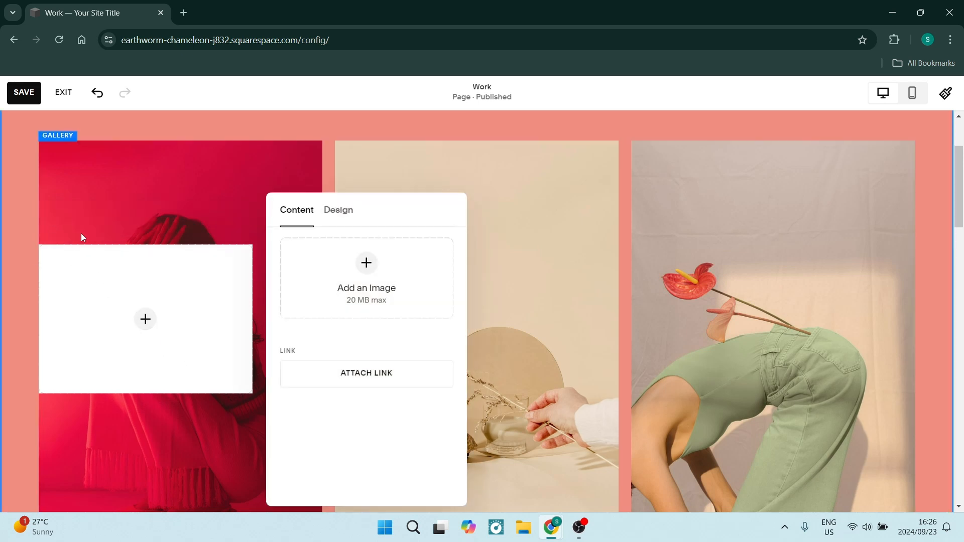
left_click(367, 266)
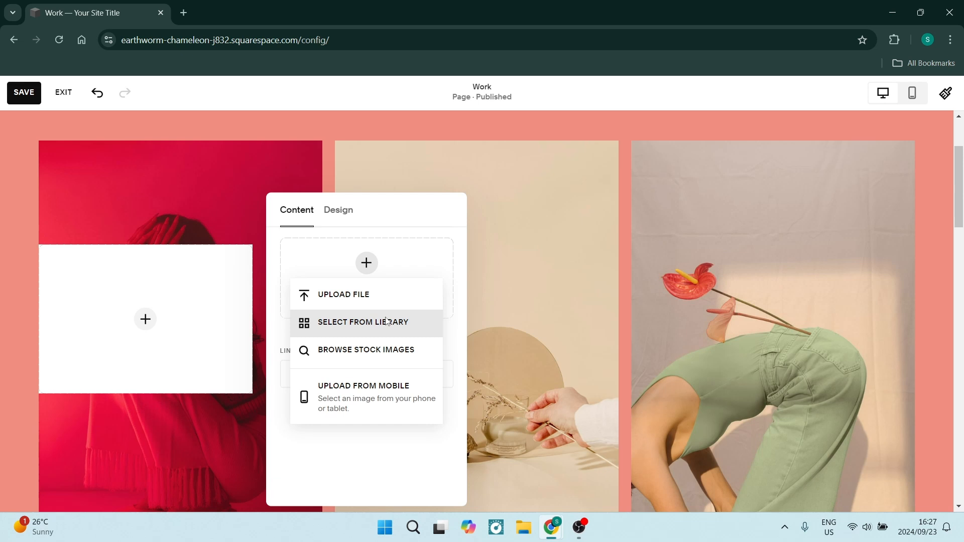
left_click(325, 146)
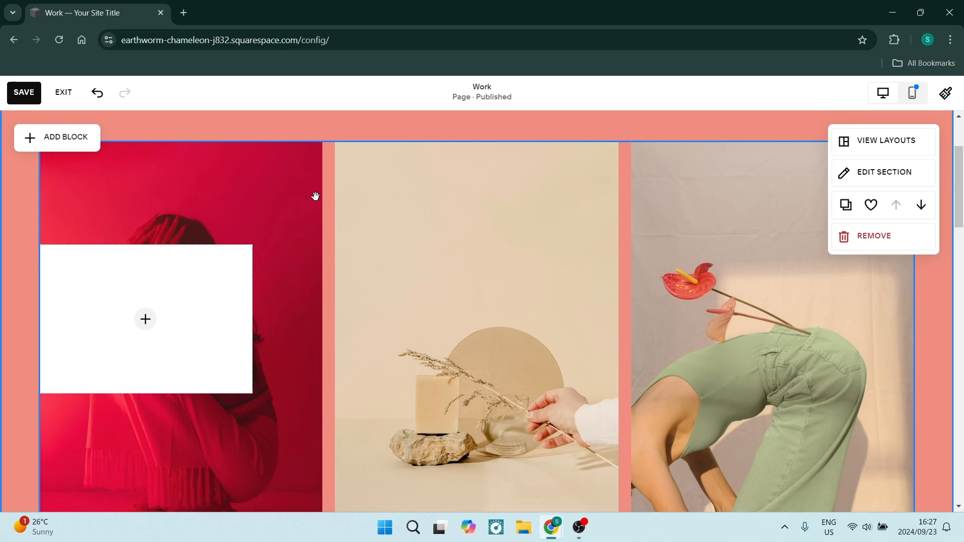
- Check the gallery section and its block's media upload settings again, leaving them without changes
scroll(536, 360, "down", 4)
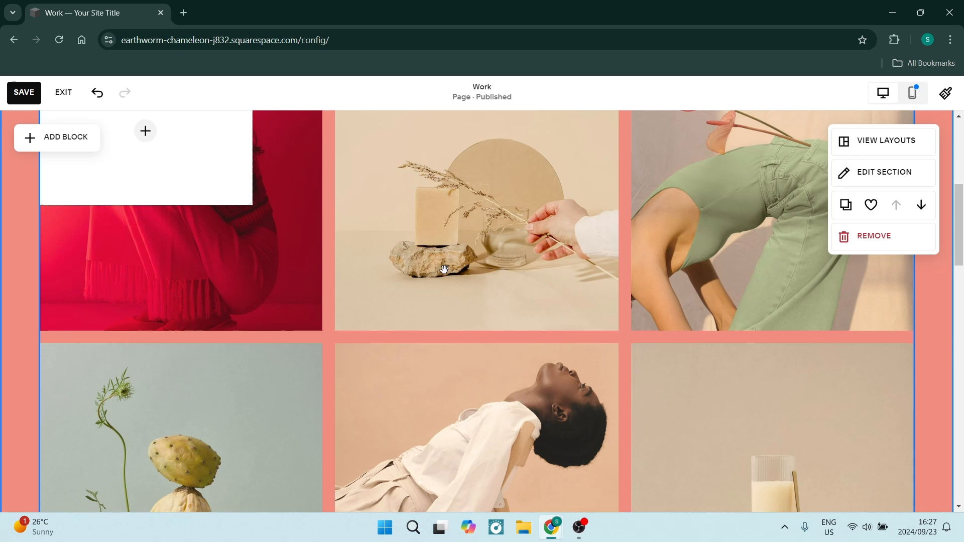
scroll(395, 281, "up", 1)
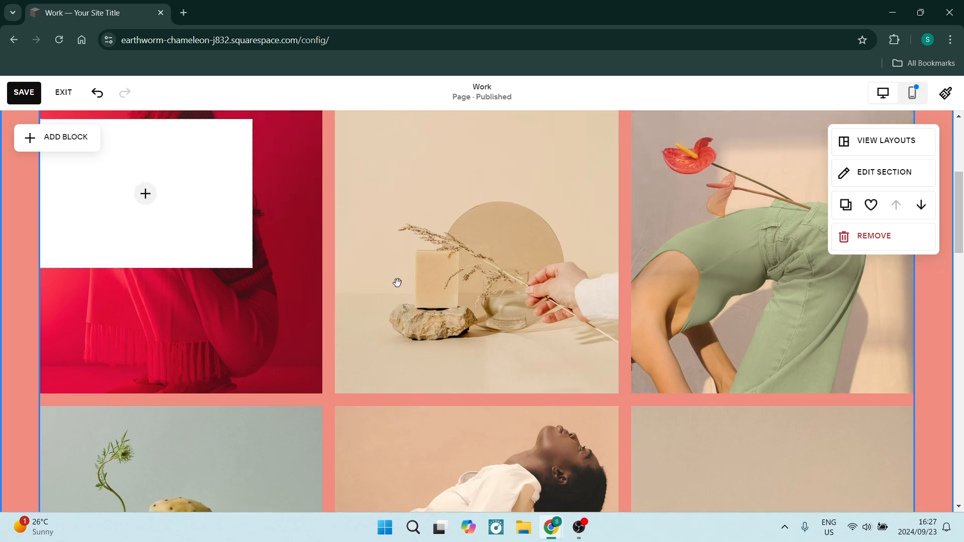
left_click(398, 284)
scroll(431, 221, "up", 2)
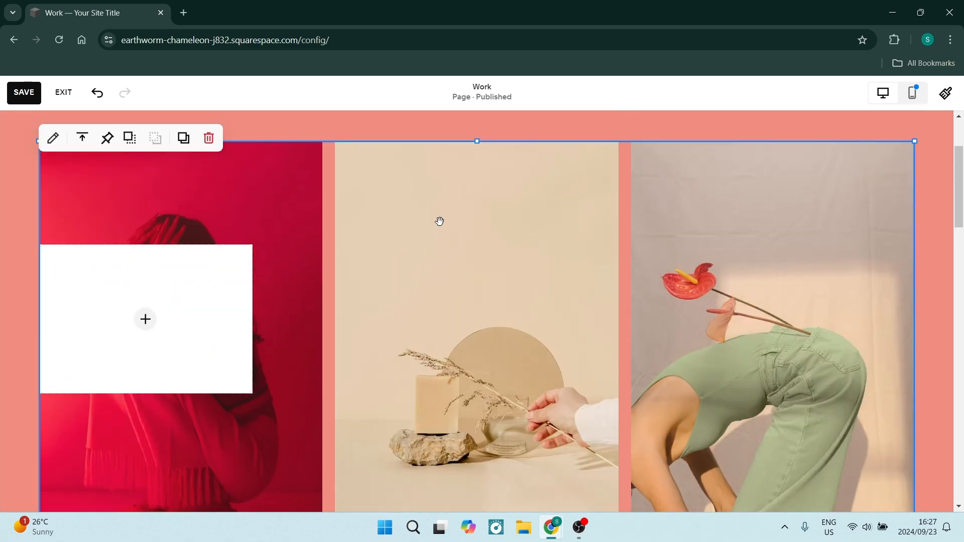
double_click(441, 222)
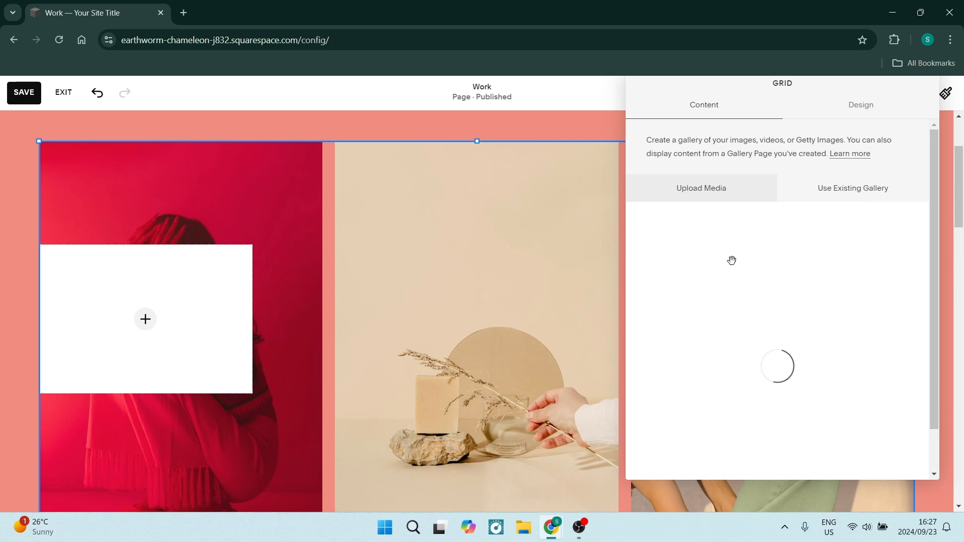
left_click(201, 320)
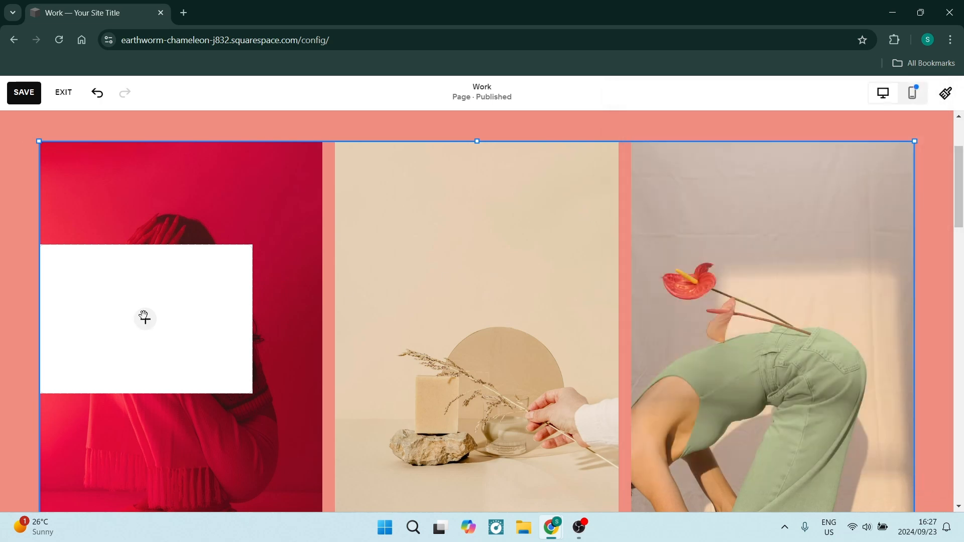
- Upload the lion photo from a file into the empty image block over the first gallery picture
left_click(147, 336)
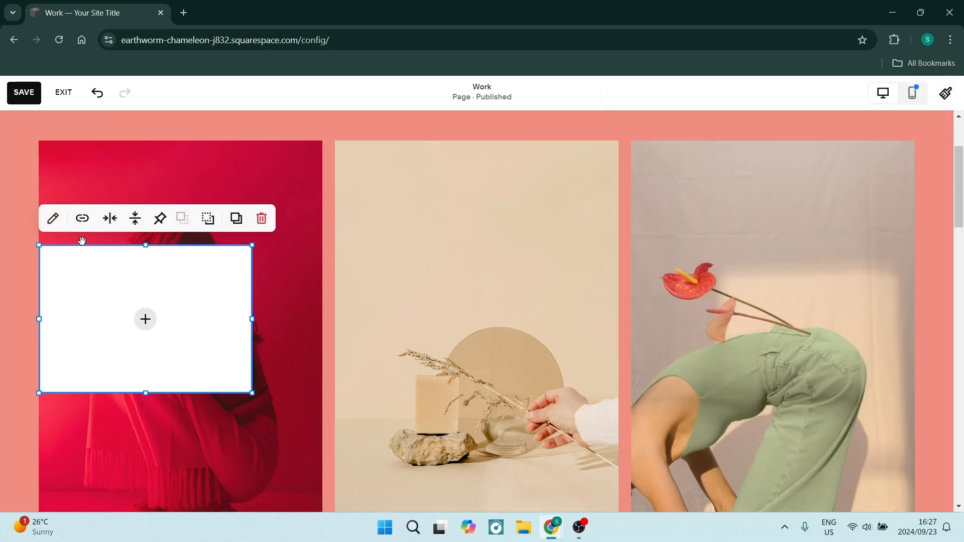
left_click(53, 218)
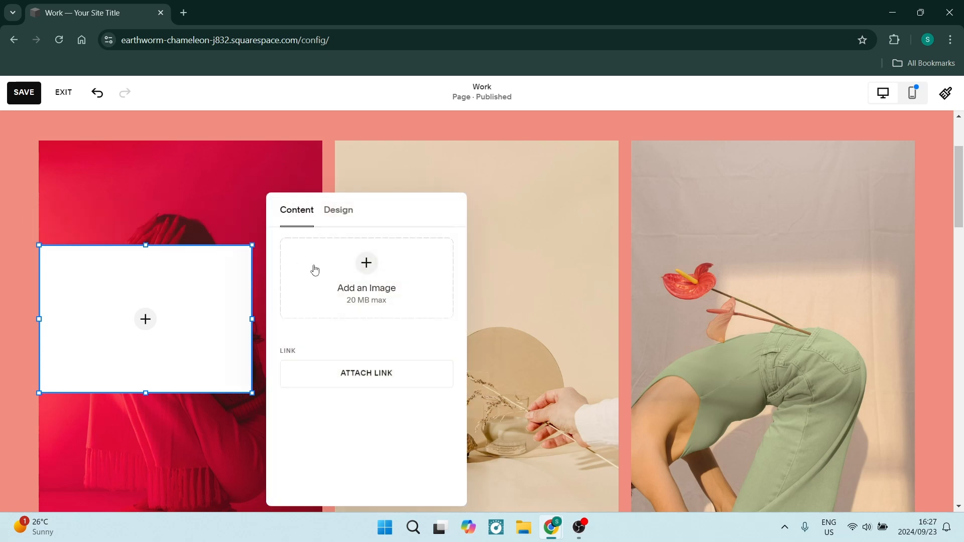
left_click(363, 269)
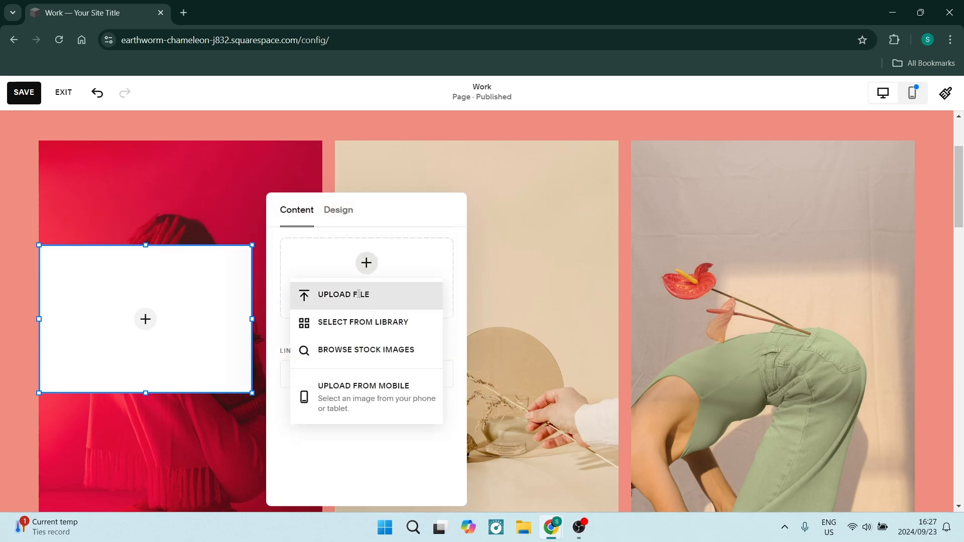
left_click(359, 295)
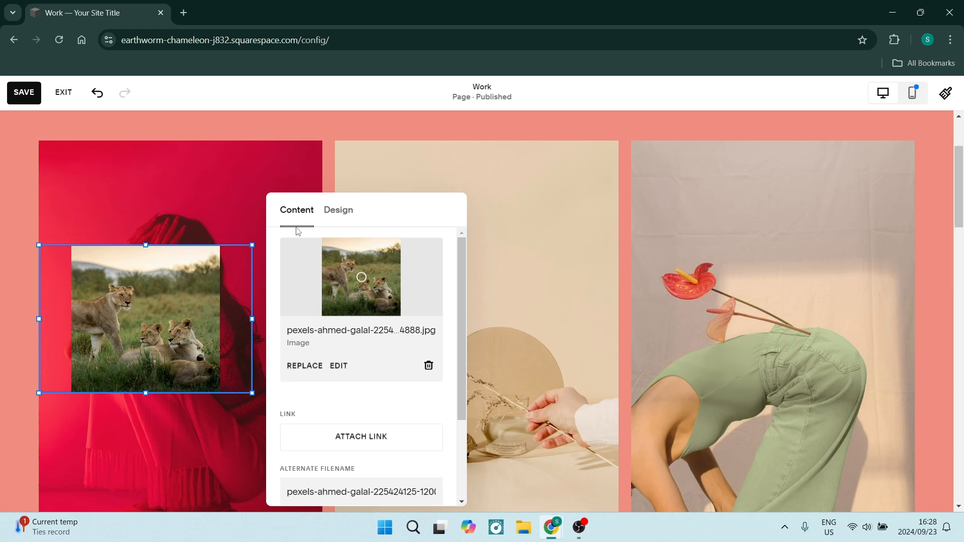
- Review the lion image block's design options and the available image effects
left_click(334, 214)
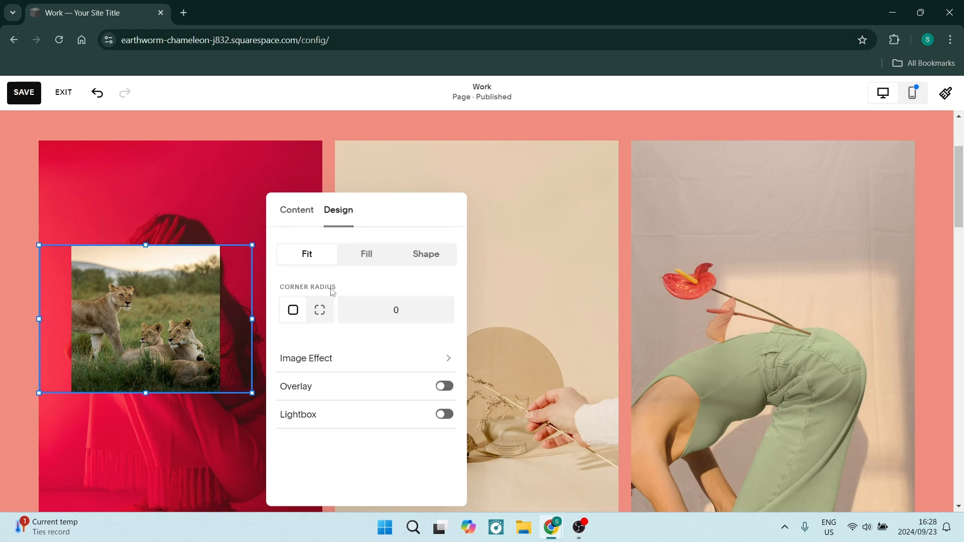
left_click(304, 358)
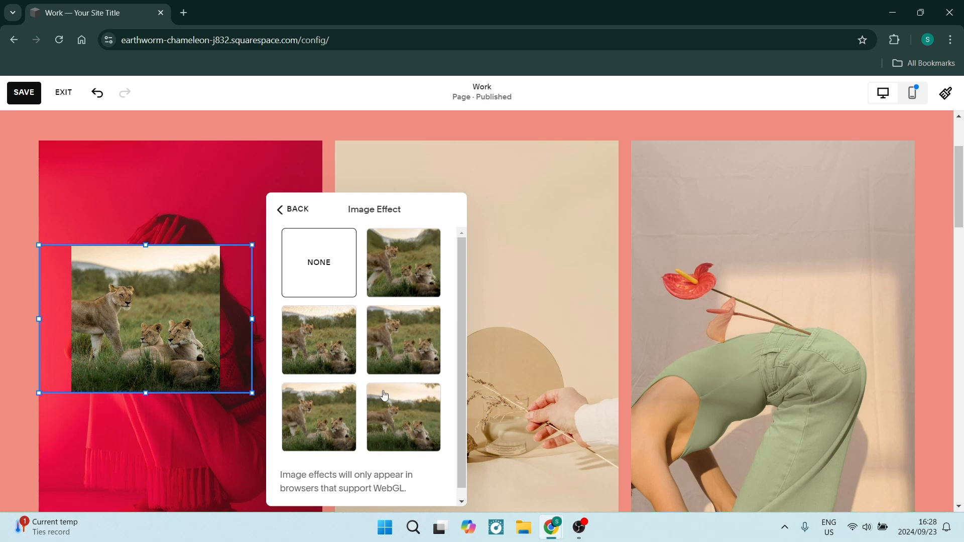
left_click(295, 210)
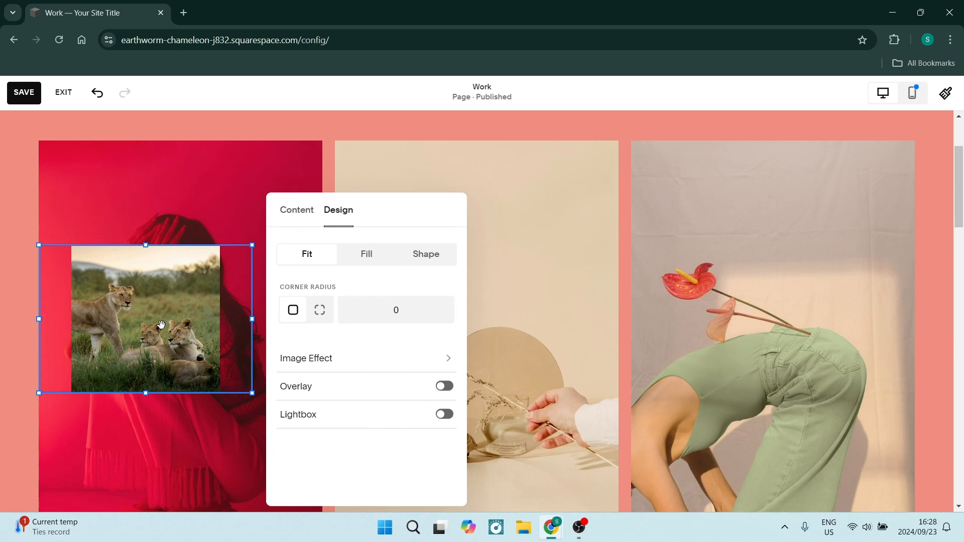
- Examine the lion image's content settings, including link, alternate filename and image alt text
left_click(296, 213)
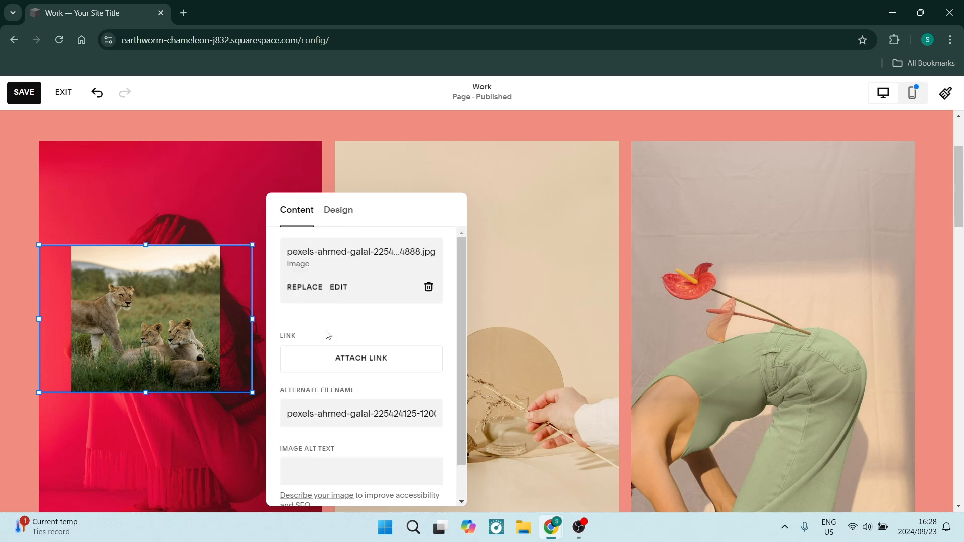
scroll(367, 420, "down", 1)
scroll(366, 420, "down", 2)
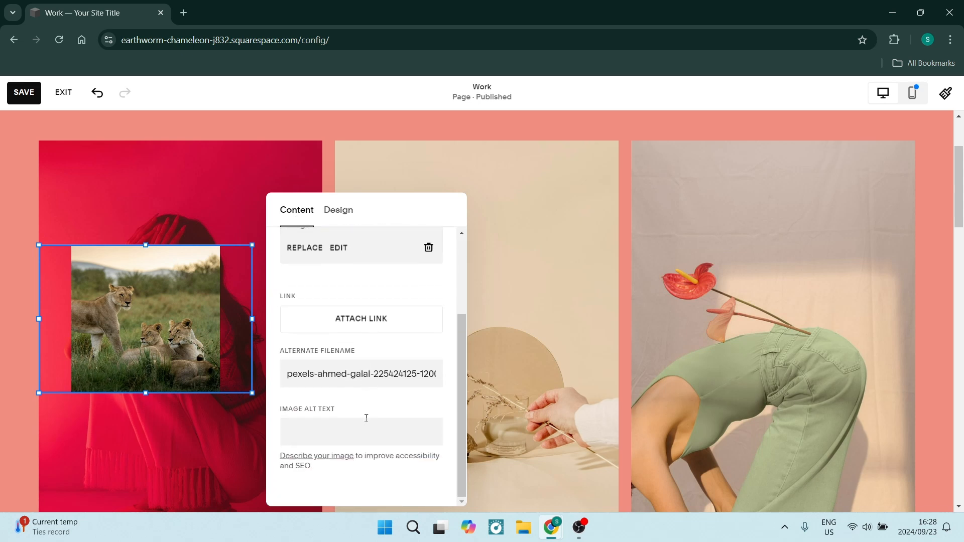
- Close the lion image's settings and add another image block to the gallery section
left_click(25, 175)
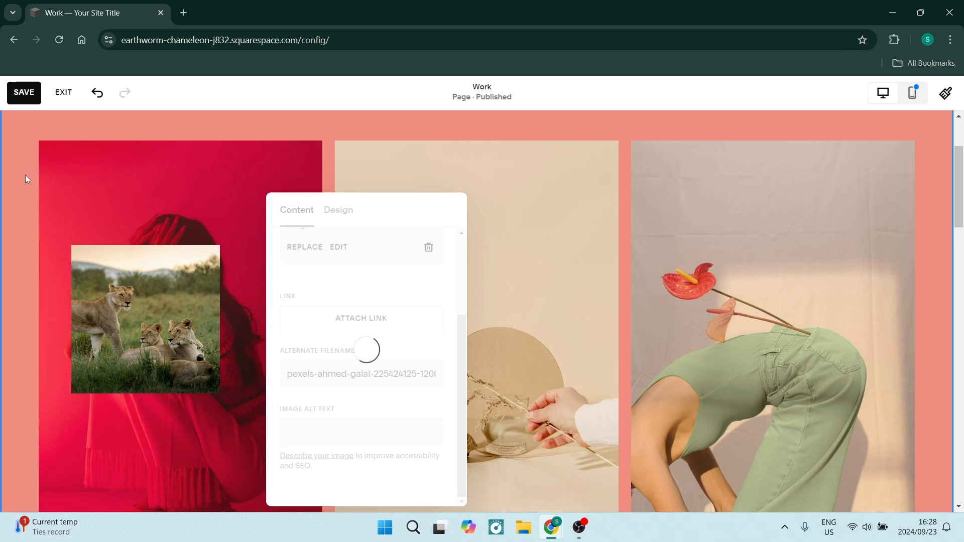
left_click(38, 146)
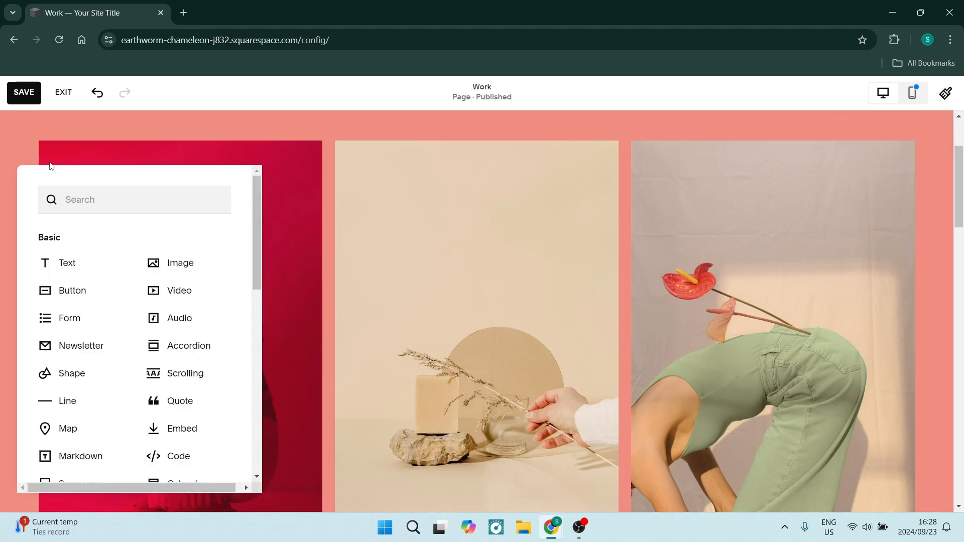
left_click(188, 272)
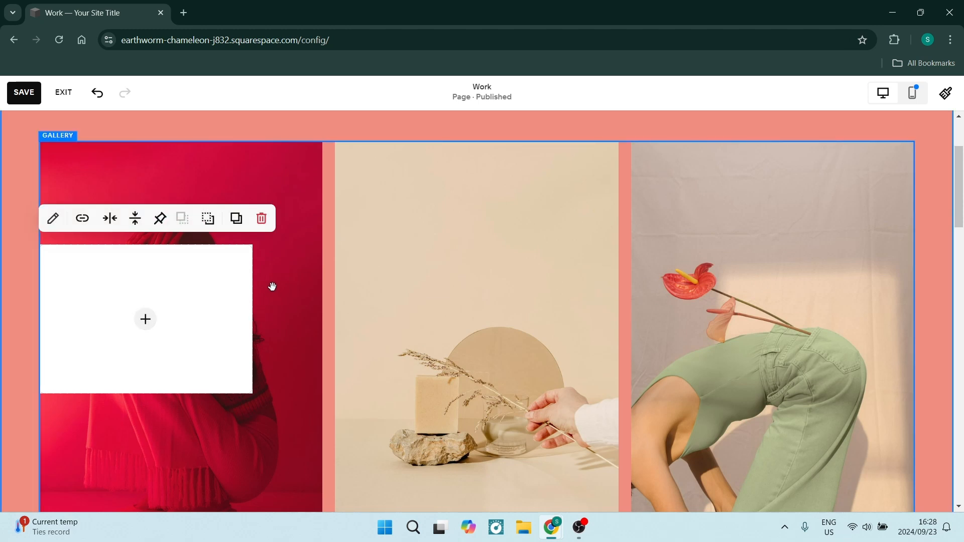
- Check the available image sources in the new empty block's content settings and close them without choosing one
left_click(53, 218)
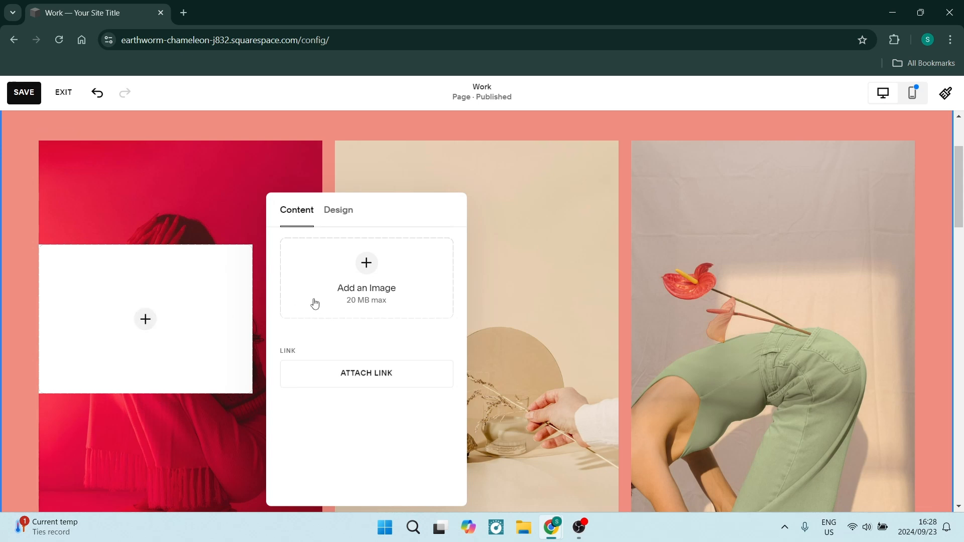
left_click(366, 266)
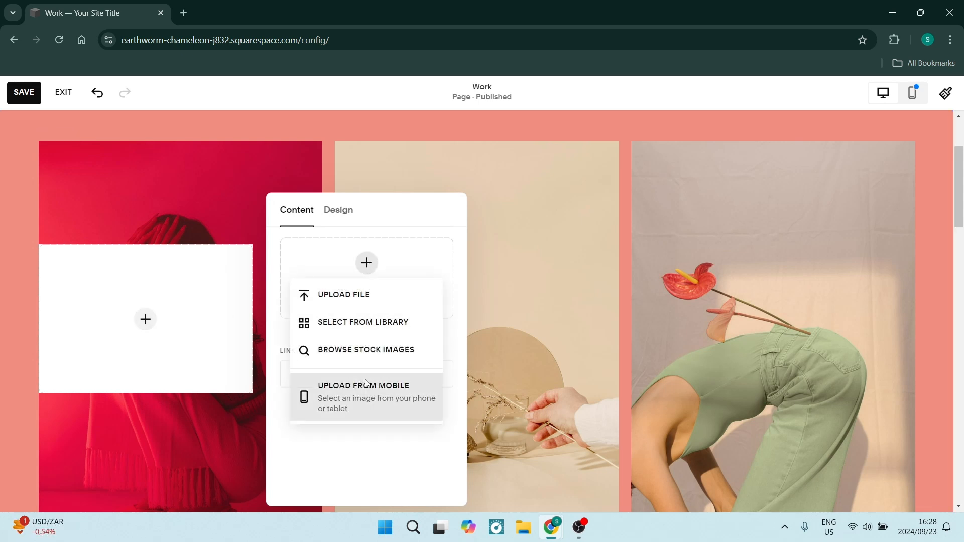
left_click(308, 129)
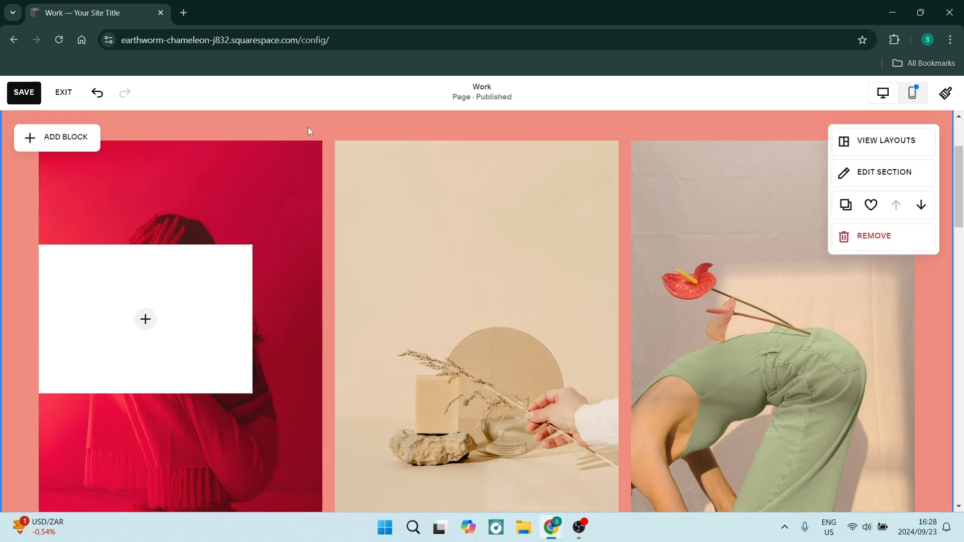